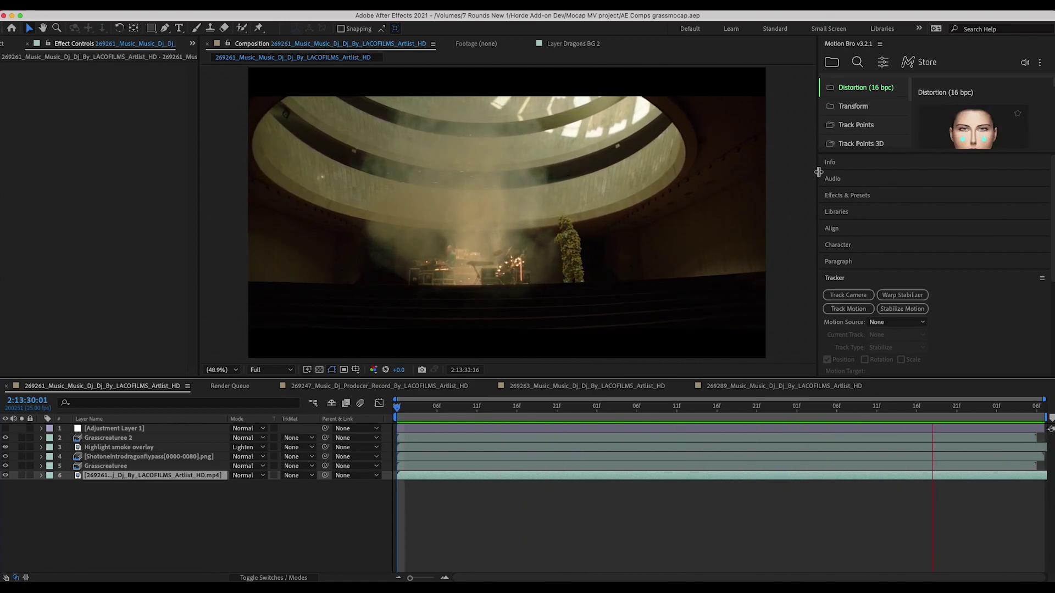
# Hide layers 2–5 and preview the raw smoky stage footage from the start
pyautogui.press('space')
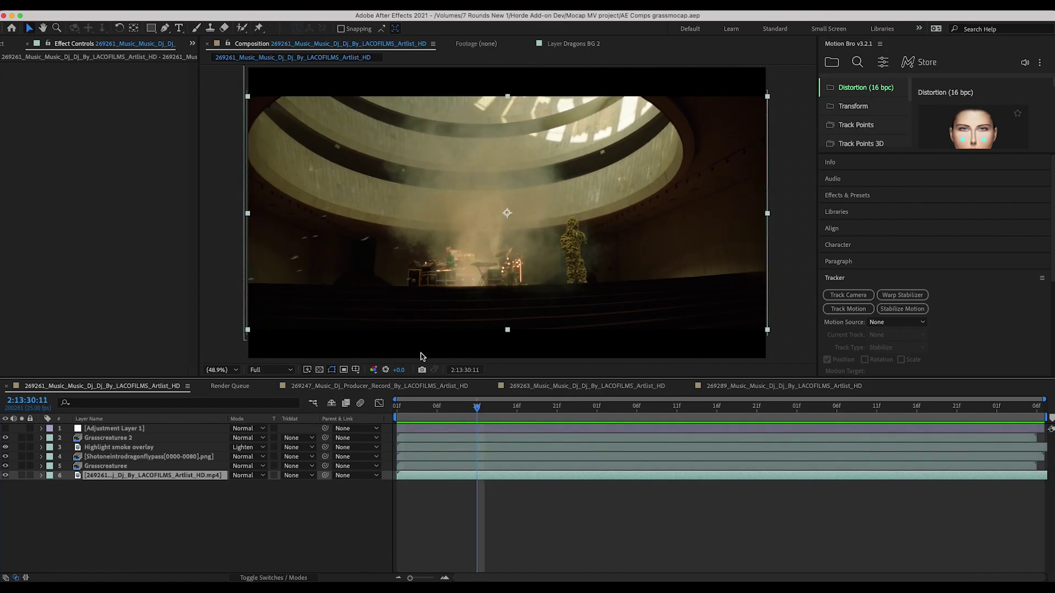
pyautogui.moveTo(6, 465); pyautogui.dragTo(7, 437)
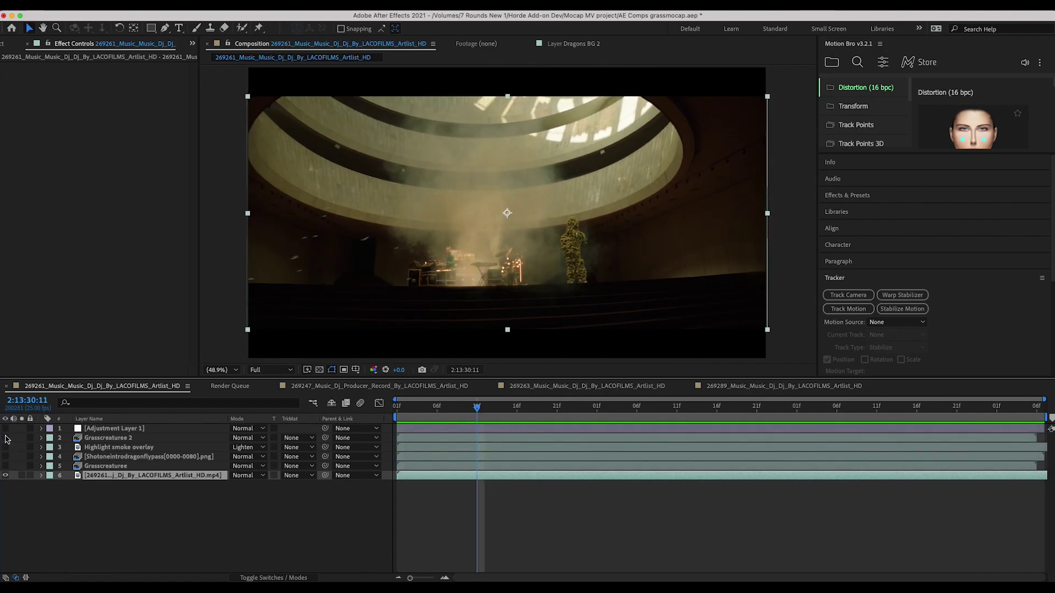
pyautogui.press('Home')
pyautogui.press('space')
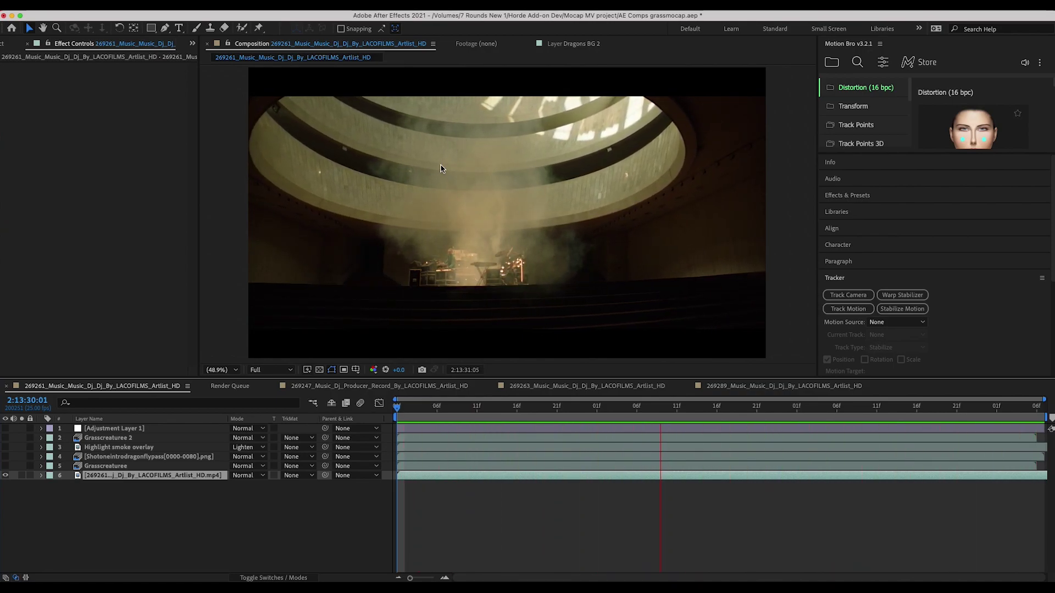
pyautogui.press('space')
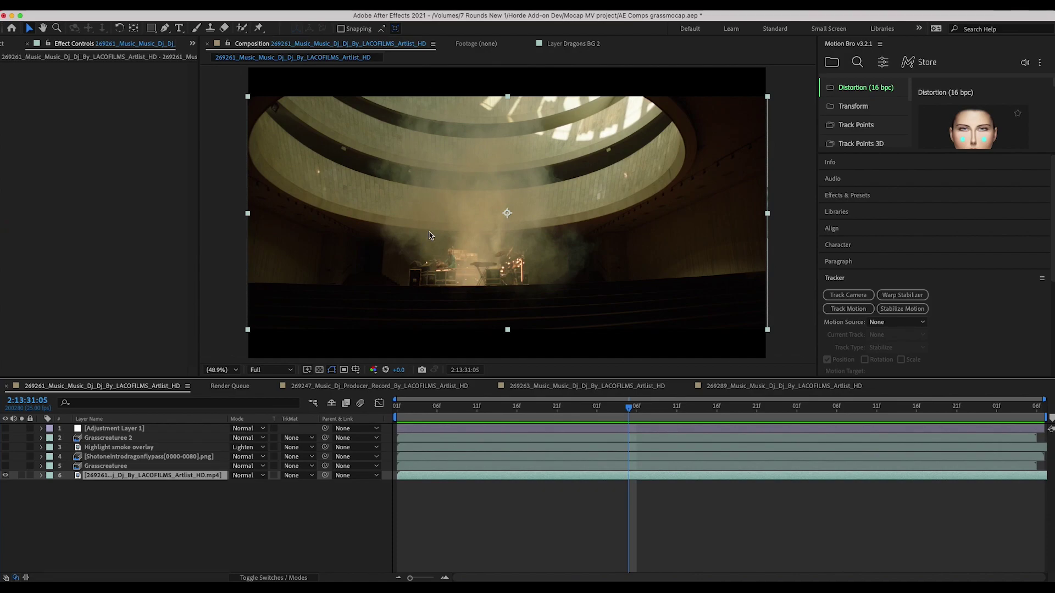
# Turn the dragonfly render layer back on and preview it in an enlarged composition viewer
pyautogui.click(6, 457)
pyautogui.press('space')
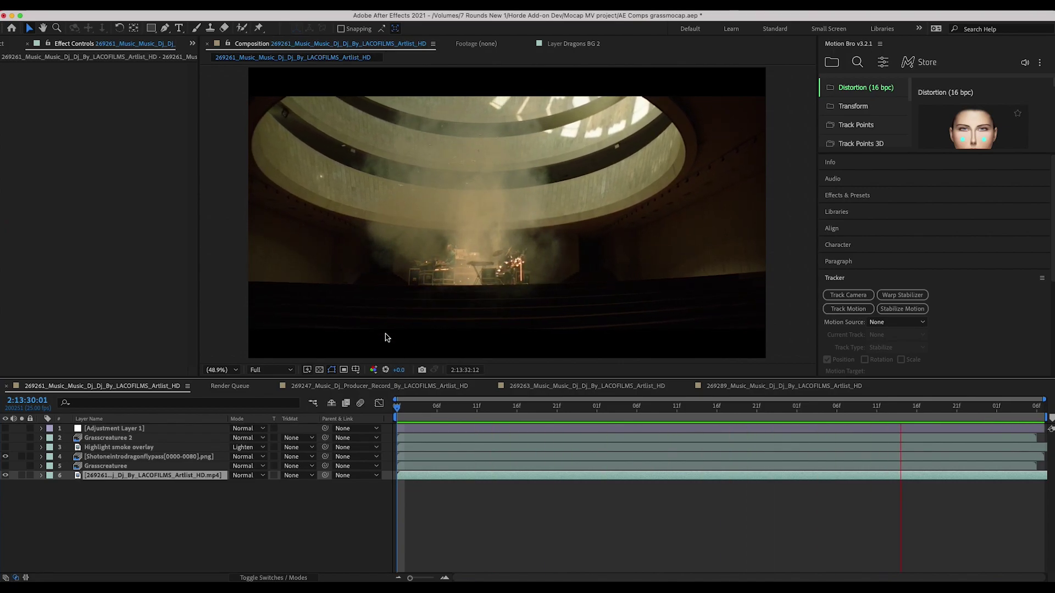
pyautogui.moveTo(437, 378); pyautogui.dragTo(434, 479)
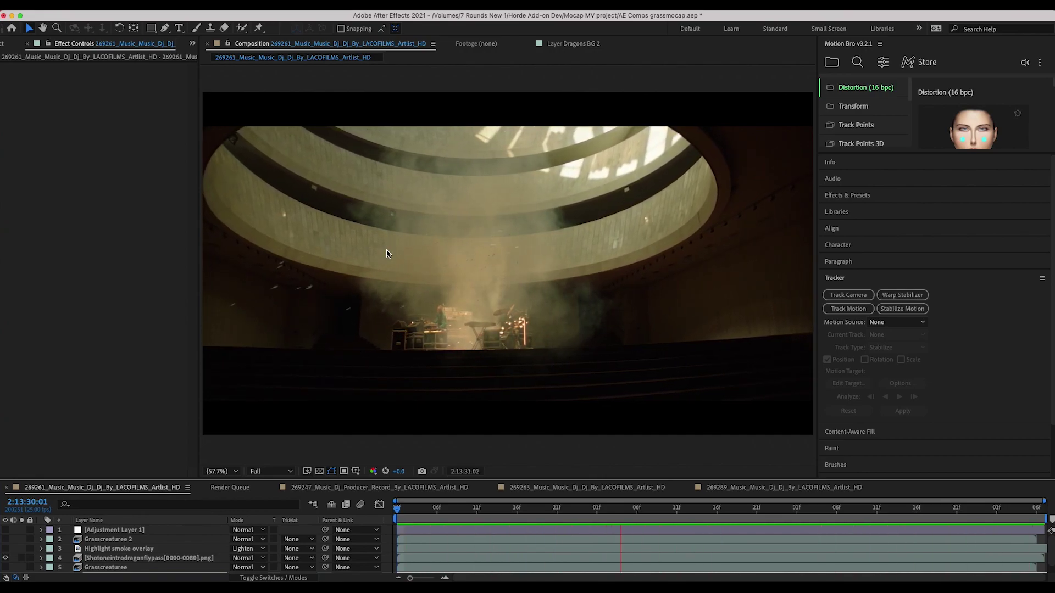
# Stop playback and select the dragonfly pass layer to show its Lumetri Color grade
pyautogui.click(253, 316)
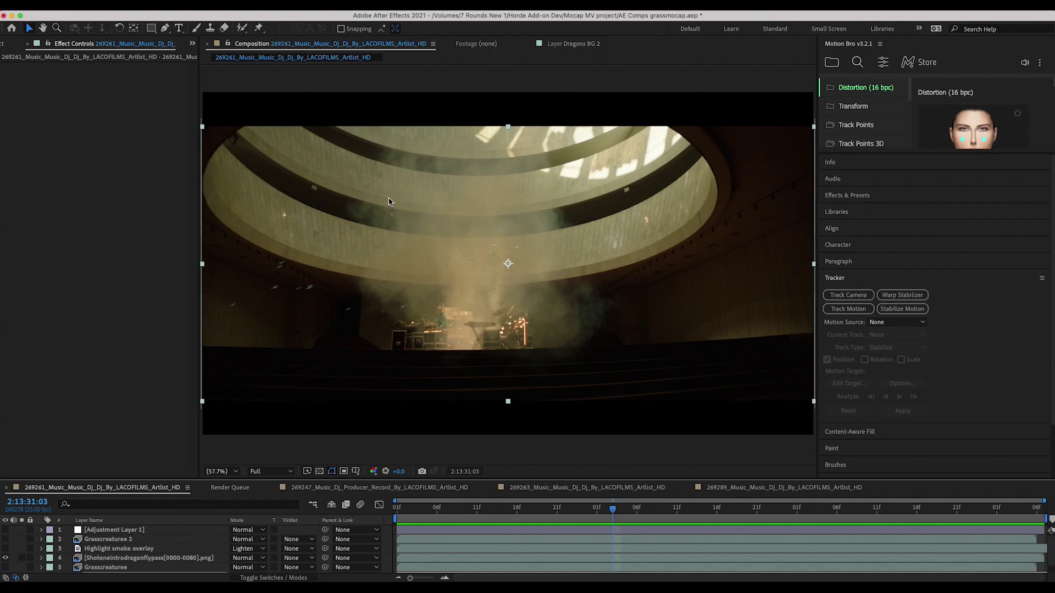
pyautogui.click(127, 560)
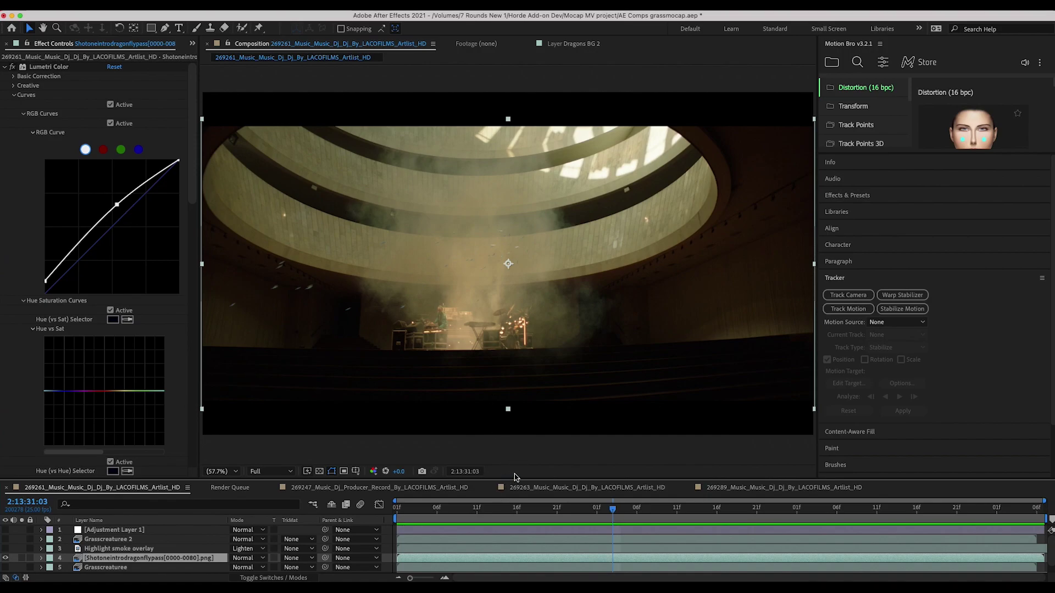
# Enlarge the timeline, select the Highlight smoke overlay layer and make it visible
pyautogui.moveTo(496, 483); pyautogui.dragTo(214, 411)
pyautogui.click(119, 481)
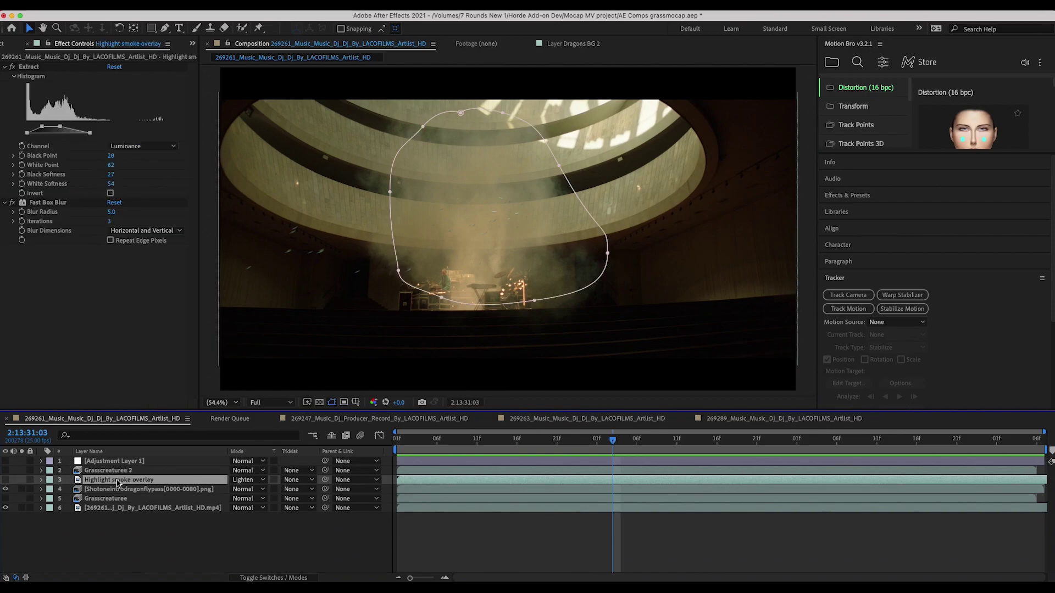
pyautogui.click(6, 480)
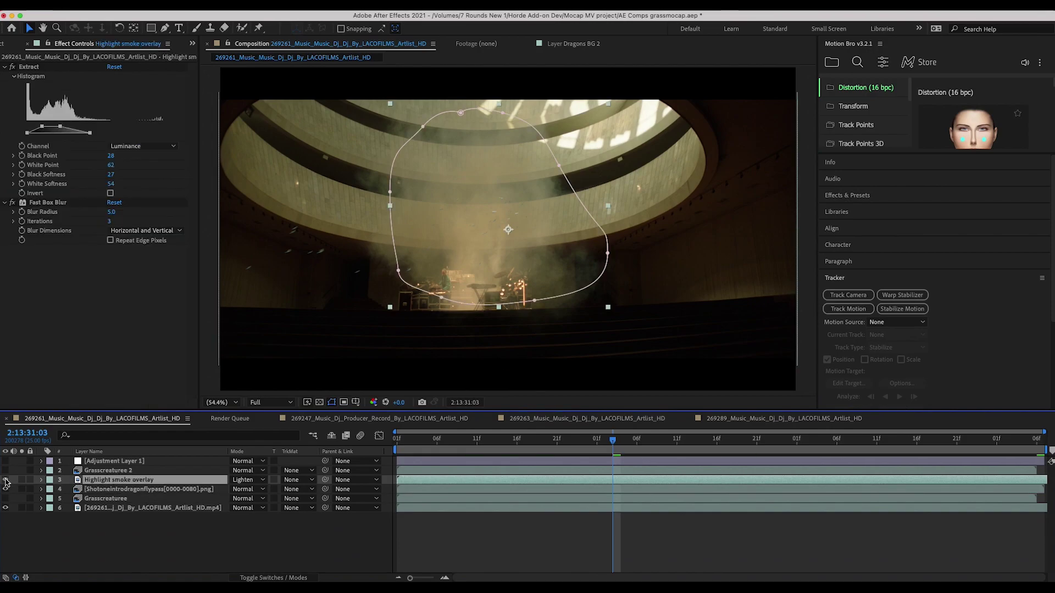
pyautogui.scroll(2, 449, 218)
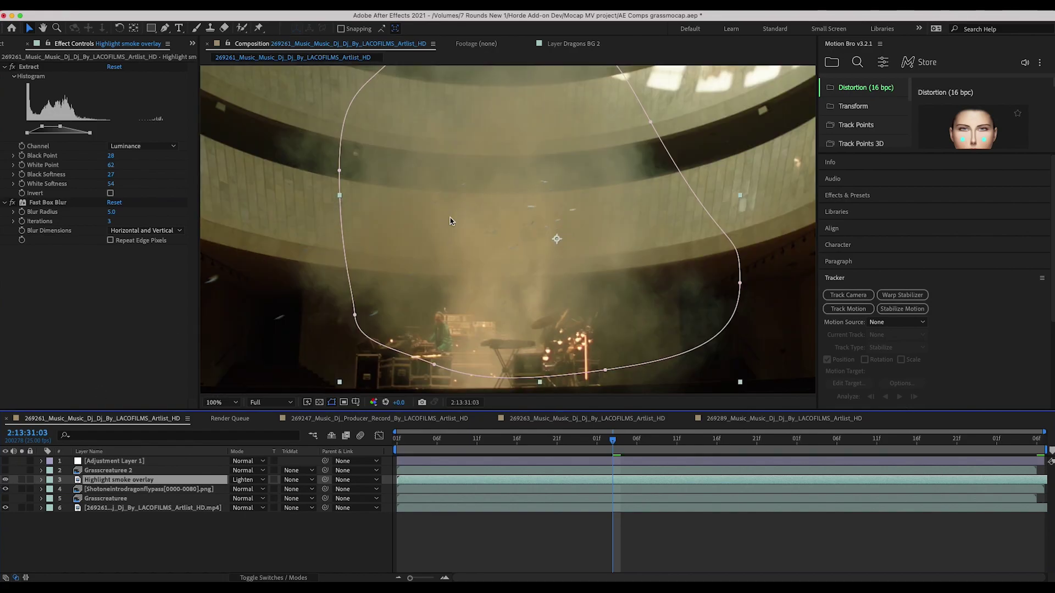
pyautogui.click(5, 481)
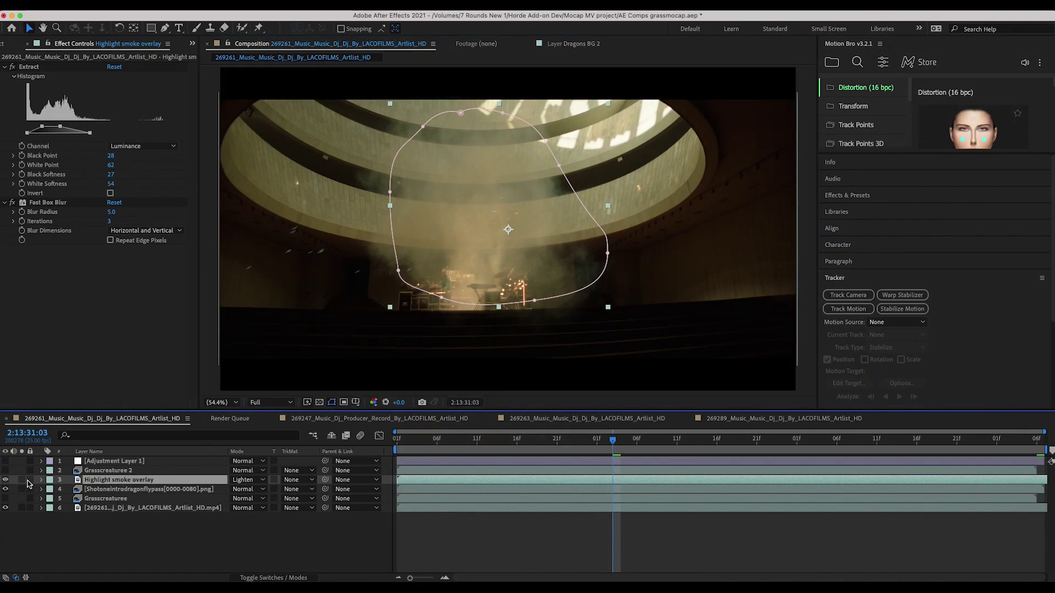
# Solo the smoke overlay, disable Extract and set its mask mode to None to see raw smoke
pyautogui.click(22, 480)
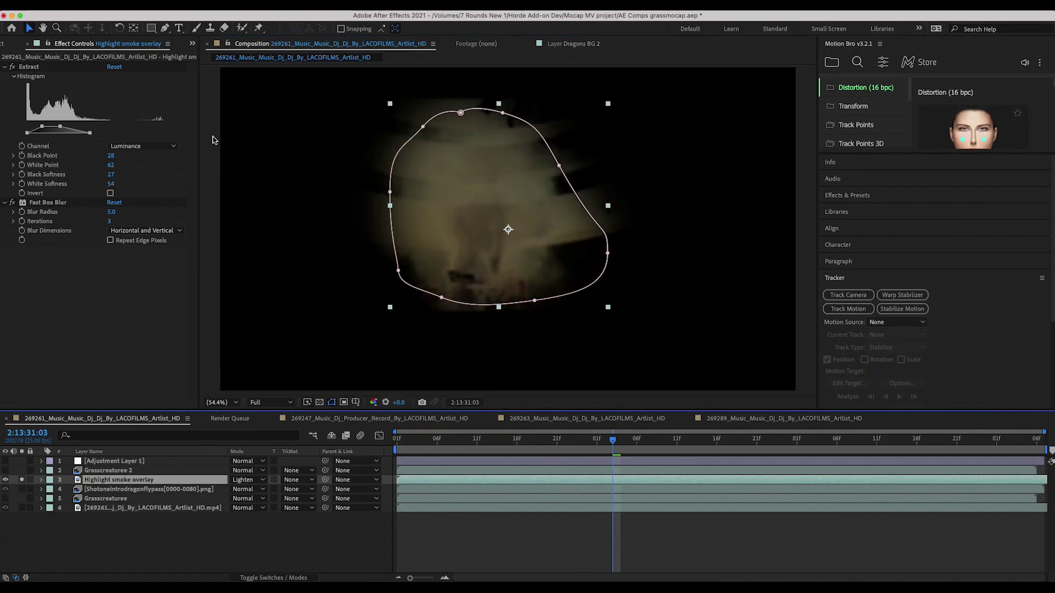
pyautogui.click(31, 67)
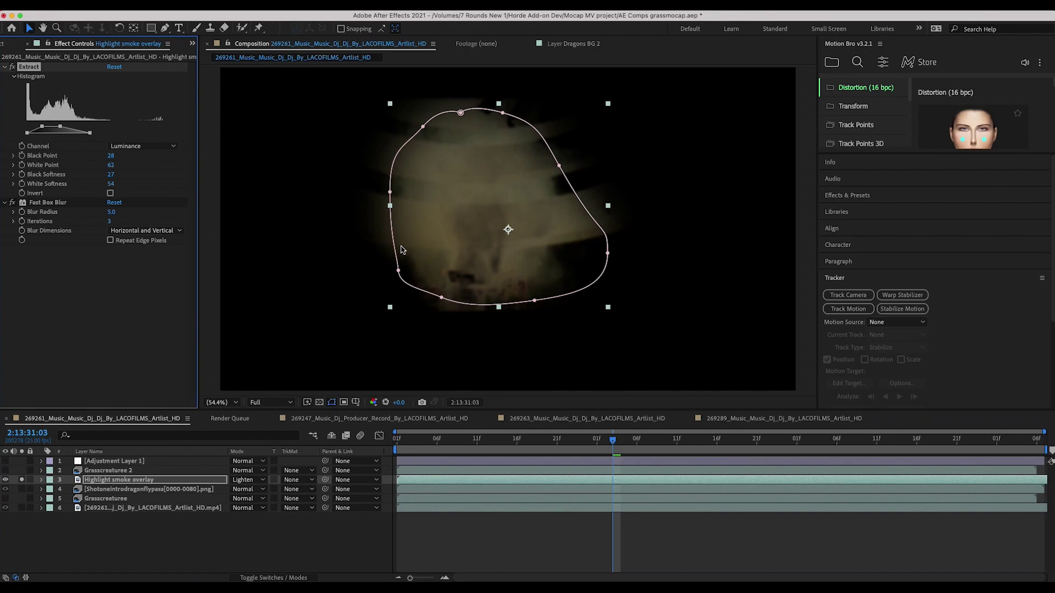
pyautogui.click(44, 203)
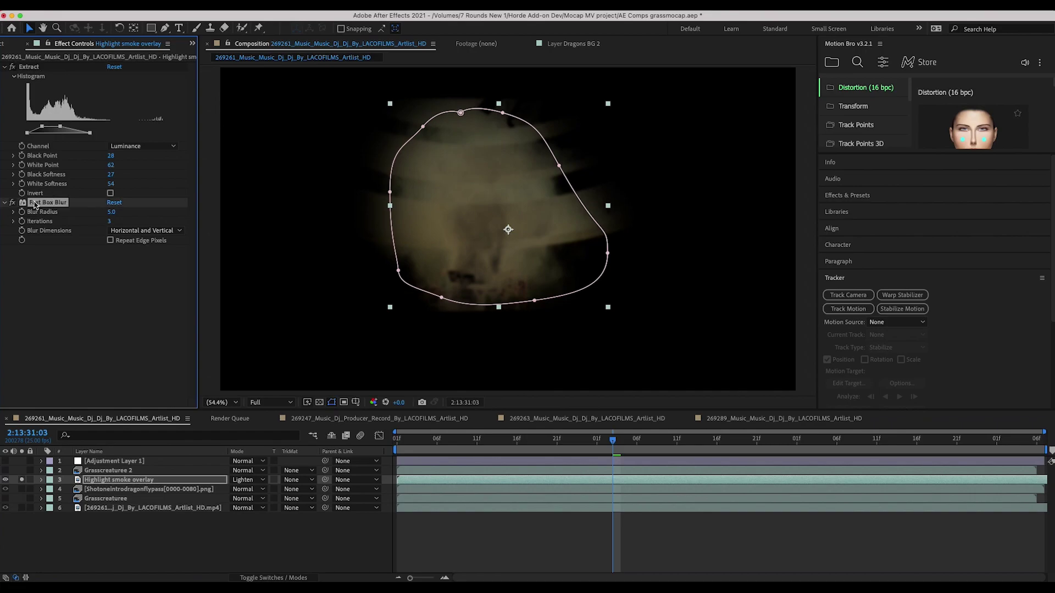
pyautogui.click(10, 67)
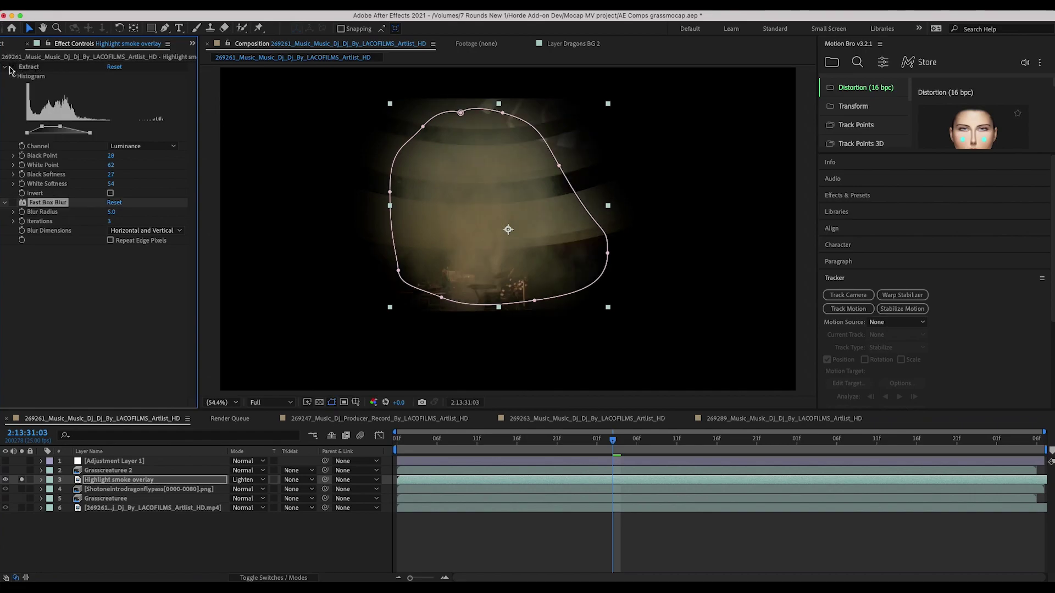
pyautogui.click(41, 480)
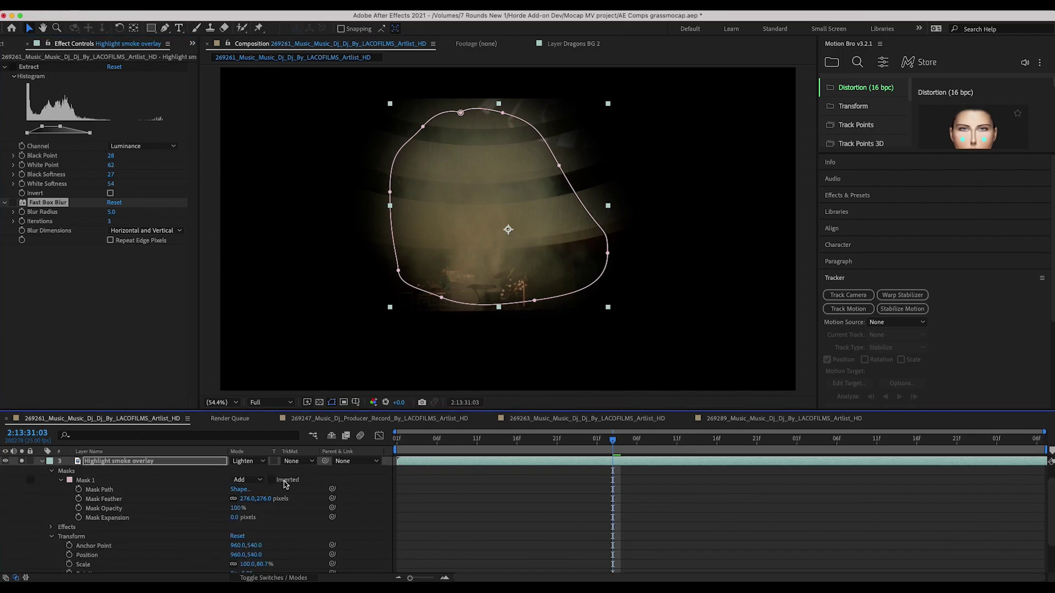
pyautogui.click(247, 480)
pyautogui.click(257, 492)
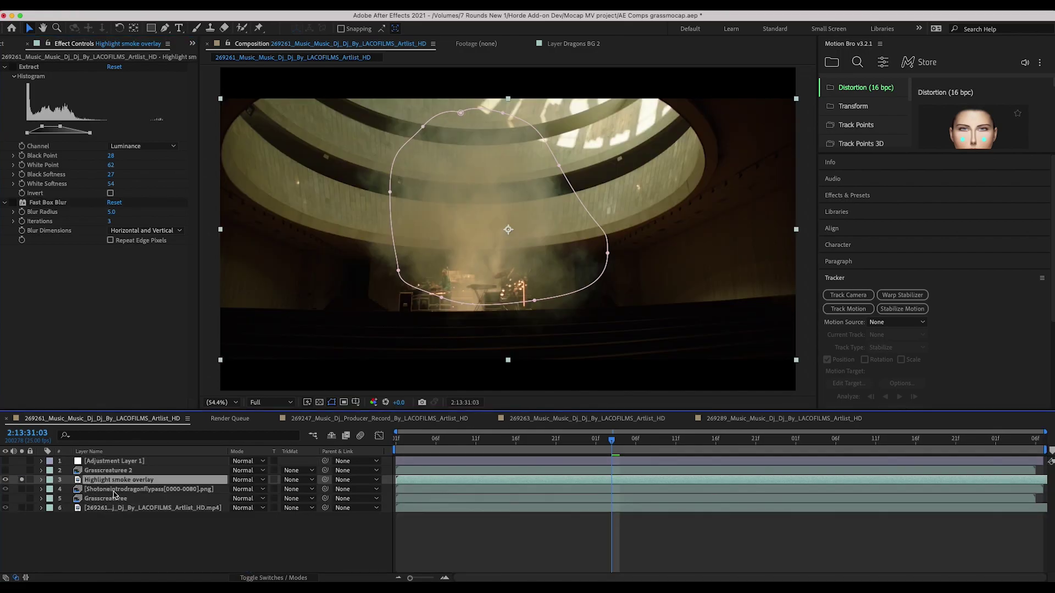
# Reselect the smoke overlay and switch its Extract key and Fast Box Blur on
pyautogui.click(105, 491)
pyautogui.click(122, 480)
pyautogui.click(31, 67)
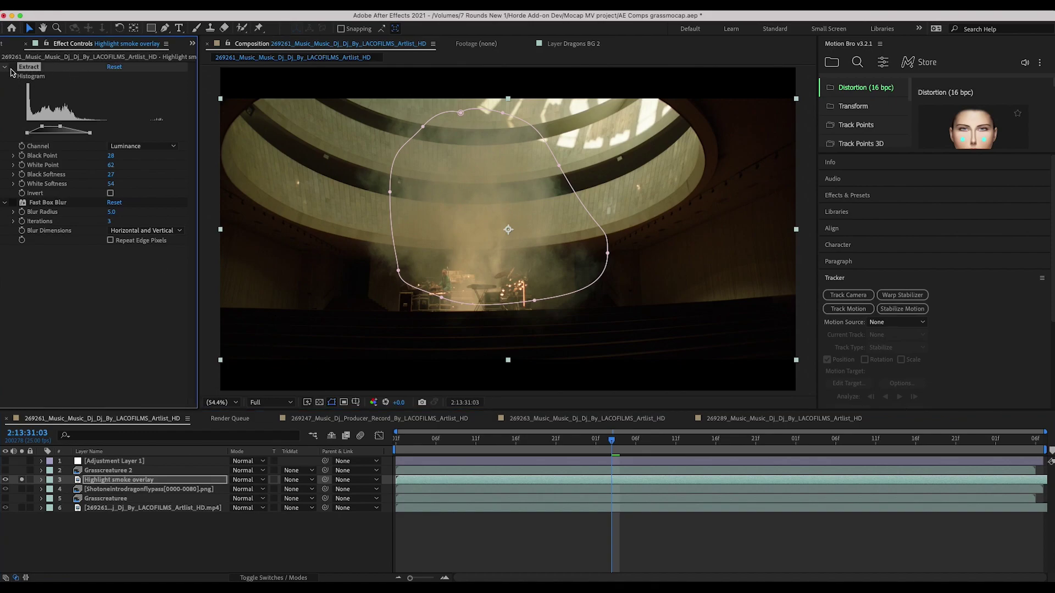
pyautogui.click(13, 67)
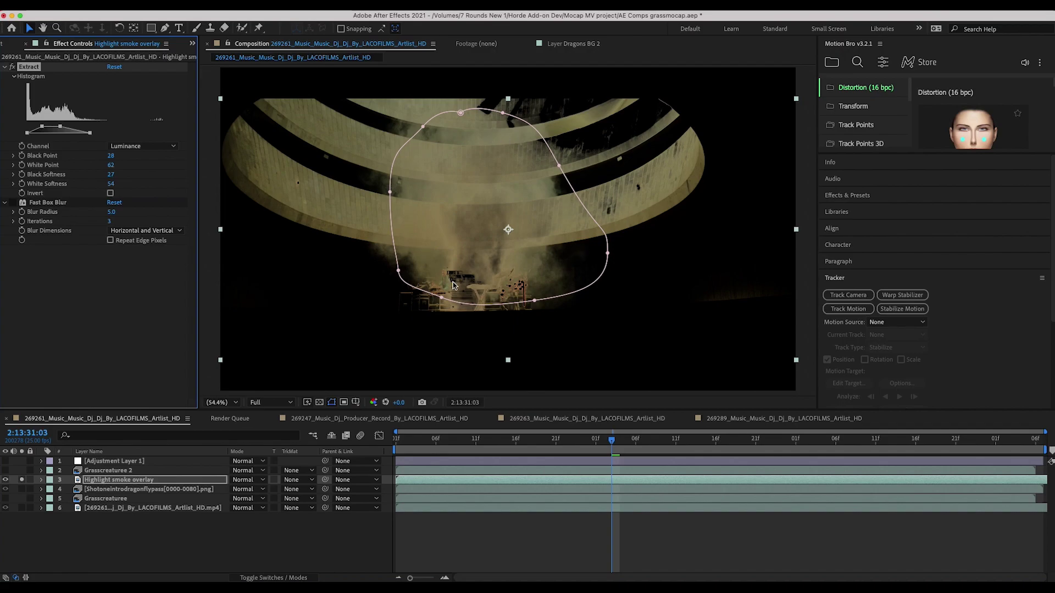
pyautogui.click(12, 203)
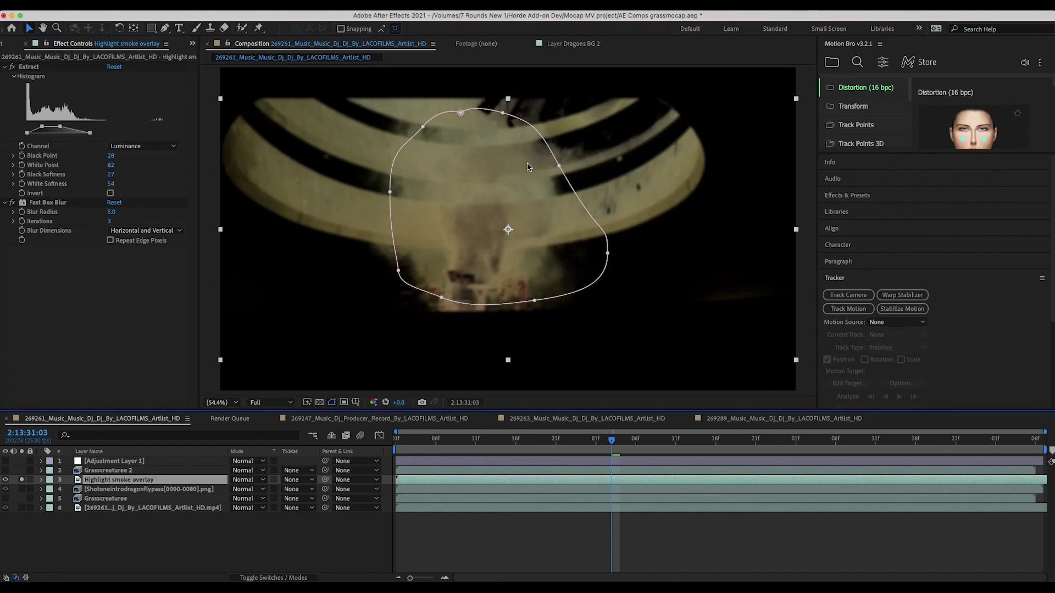
# Set the smoke overlay's Mask 1 to Add mode, collapse the layer and turn off its Solo
pyautogui.click(42, 481)
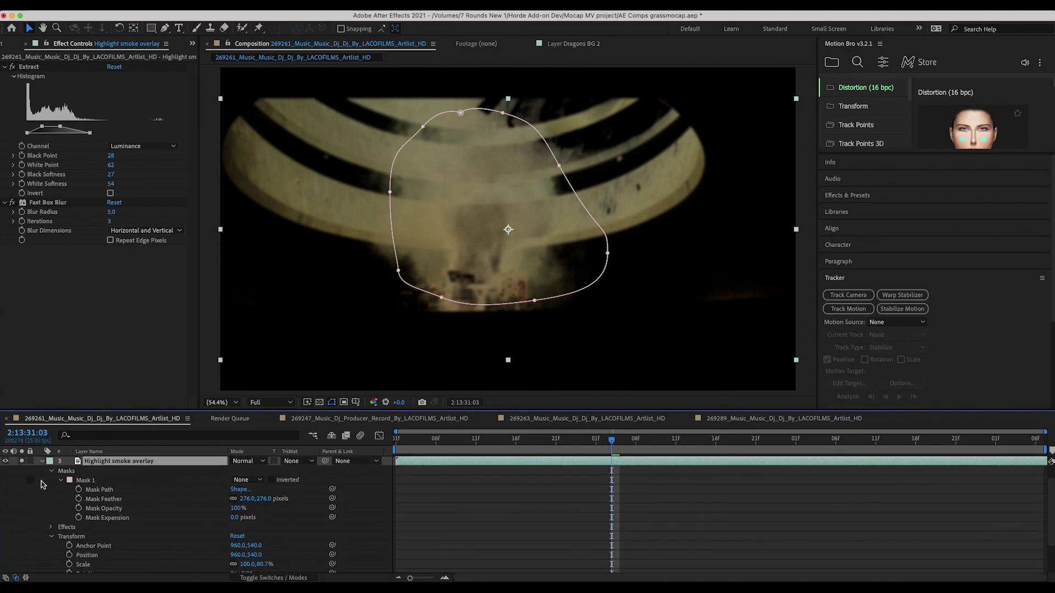
pyautogui.click(99, 490)
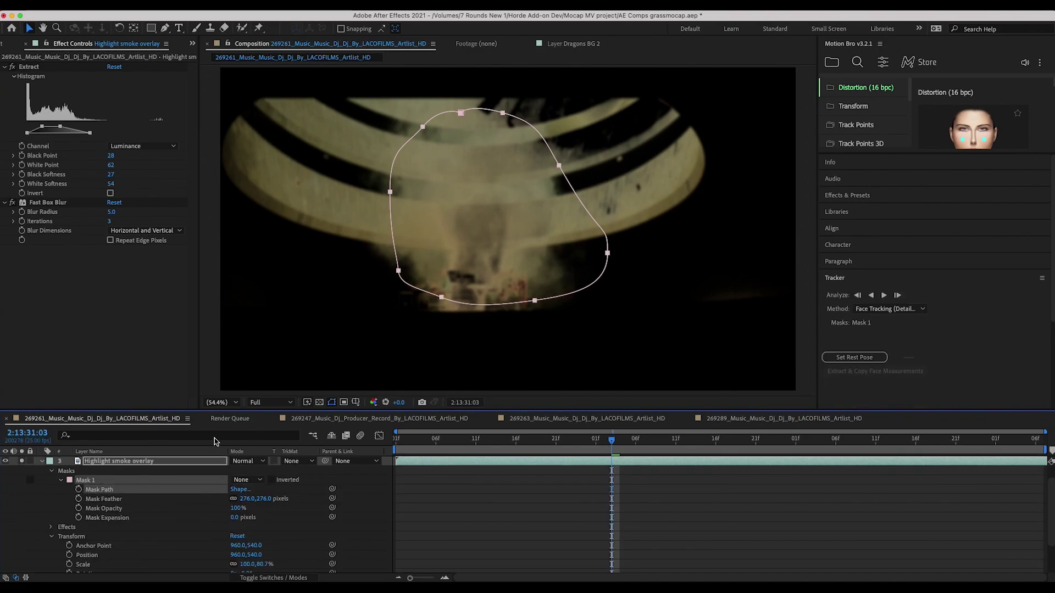
pyautogui.click(247, 480)
pyautogui.click(253, 501)
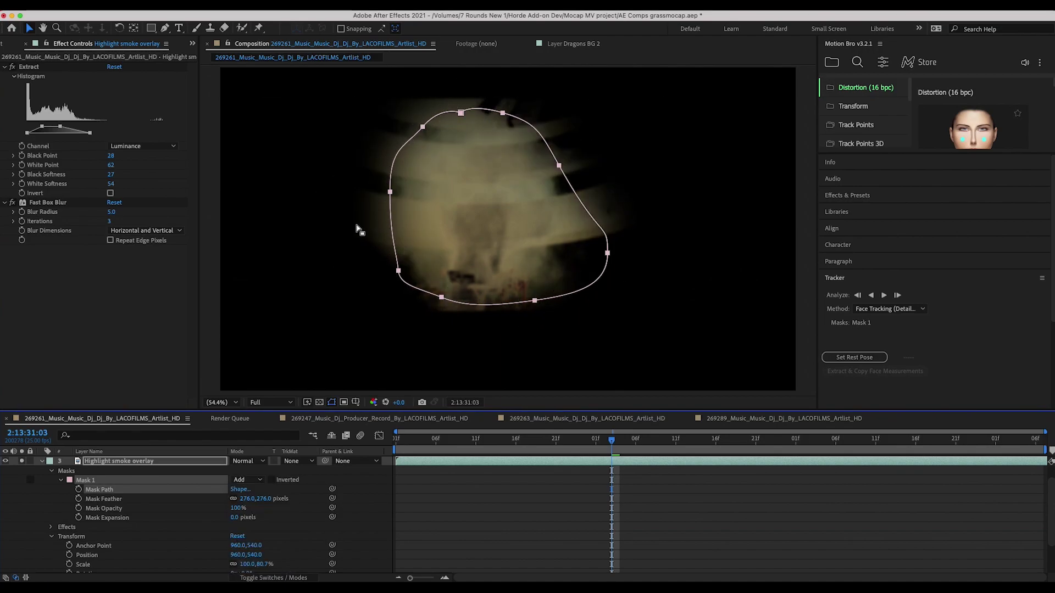
pyautogui.click(43, 461)
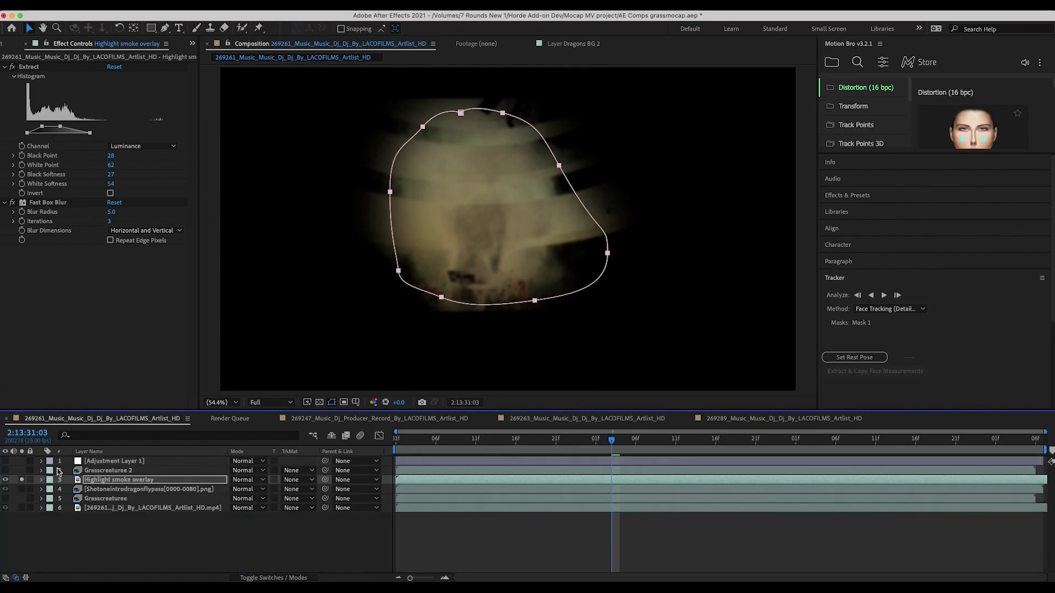
pyautogui.click(22, 480)
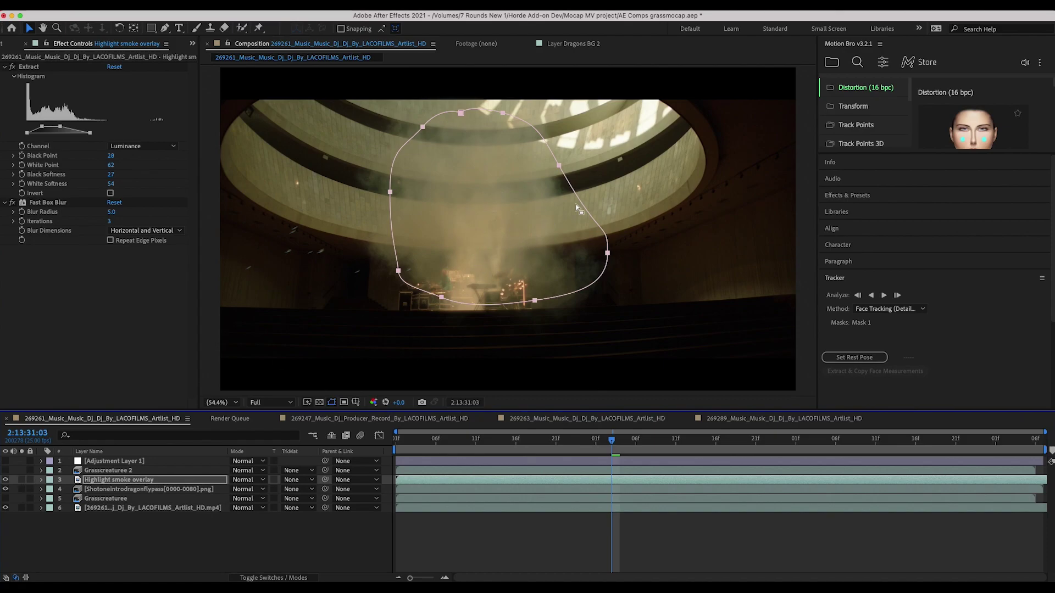
pyautogui.scroll(-1, 575, 204)
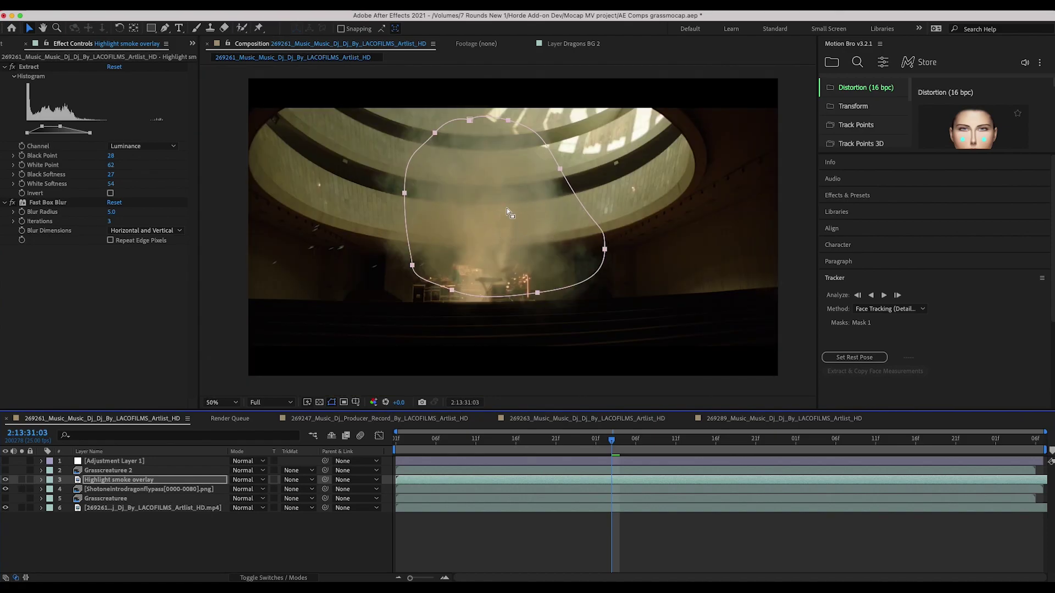
# Switch the Highlight smoke overlay's blend mode to Lighten
pyautogui.click(242, 480)
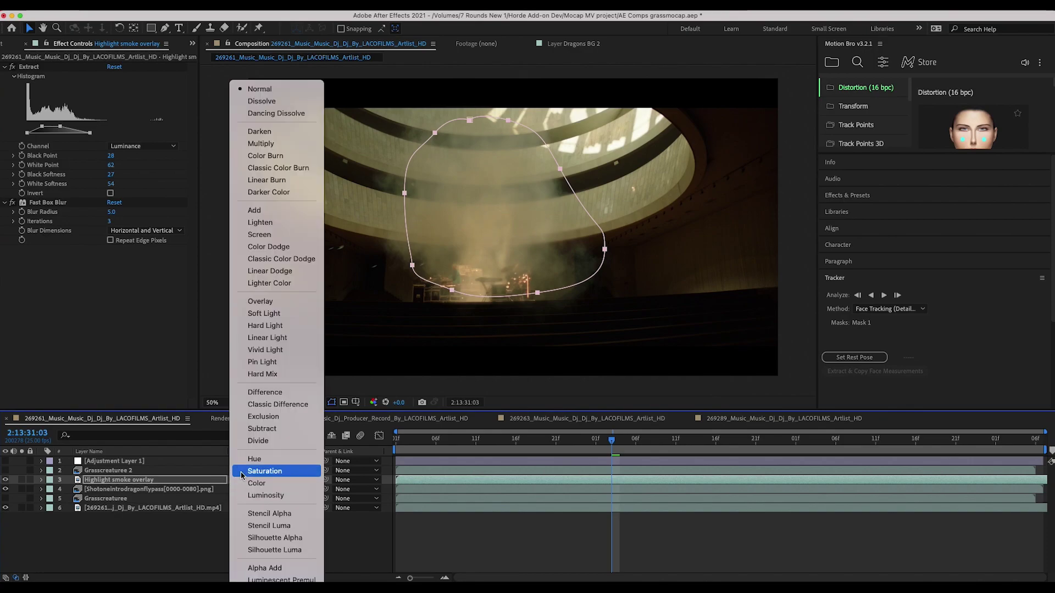
pyautogui.click(261, 223)
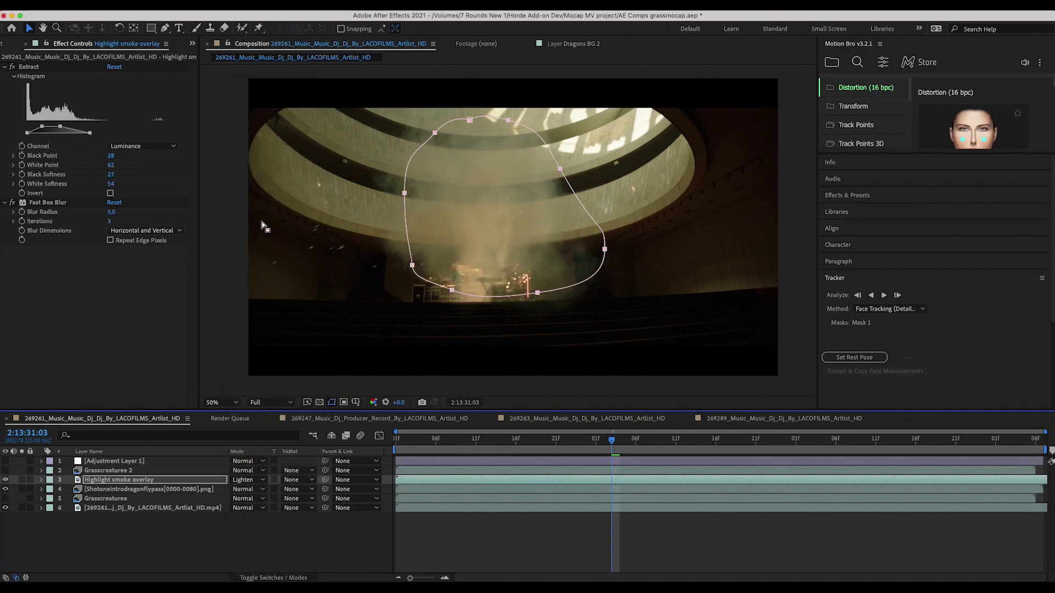
pyautogui.scroll(1, 493, 216)
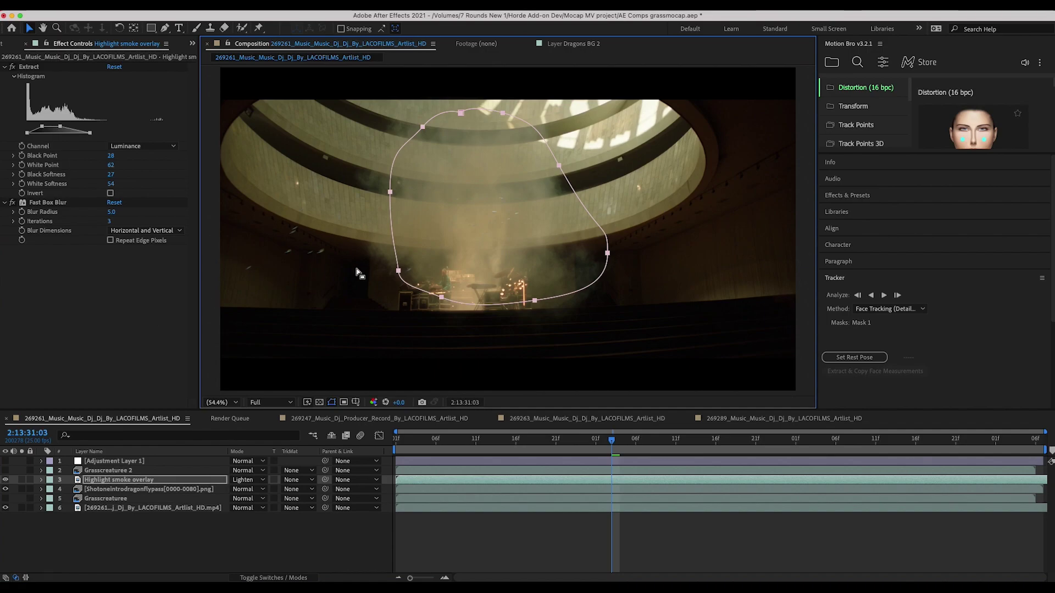
# Toggle layer 4's visibility and set the smoke overlay's Opacity to exactly 70%
pyautogui.click(5, 489)
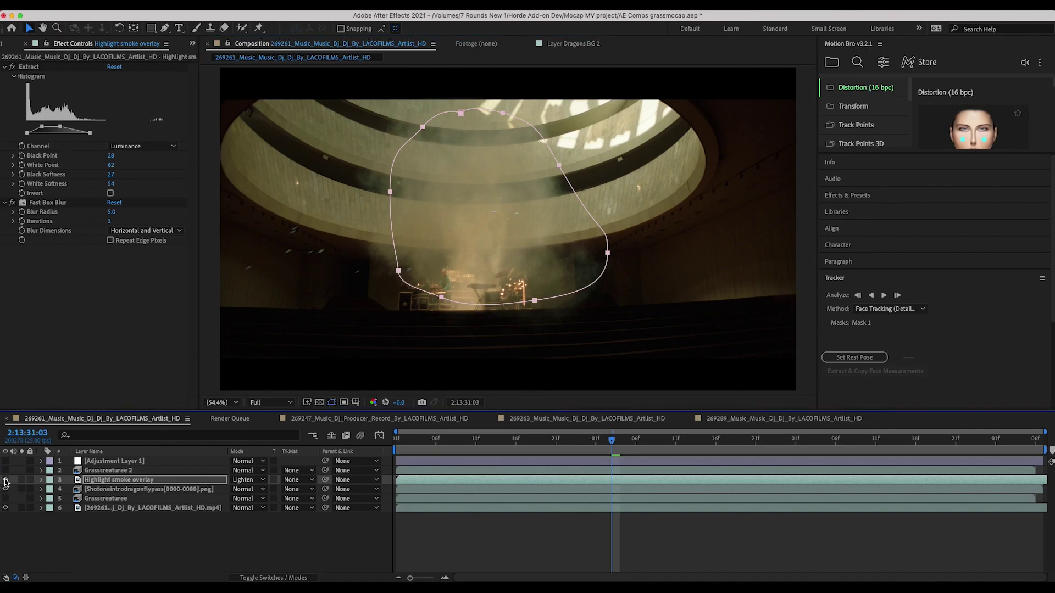
pyautogui.hotkey('ctrl', '`')
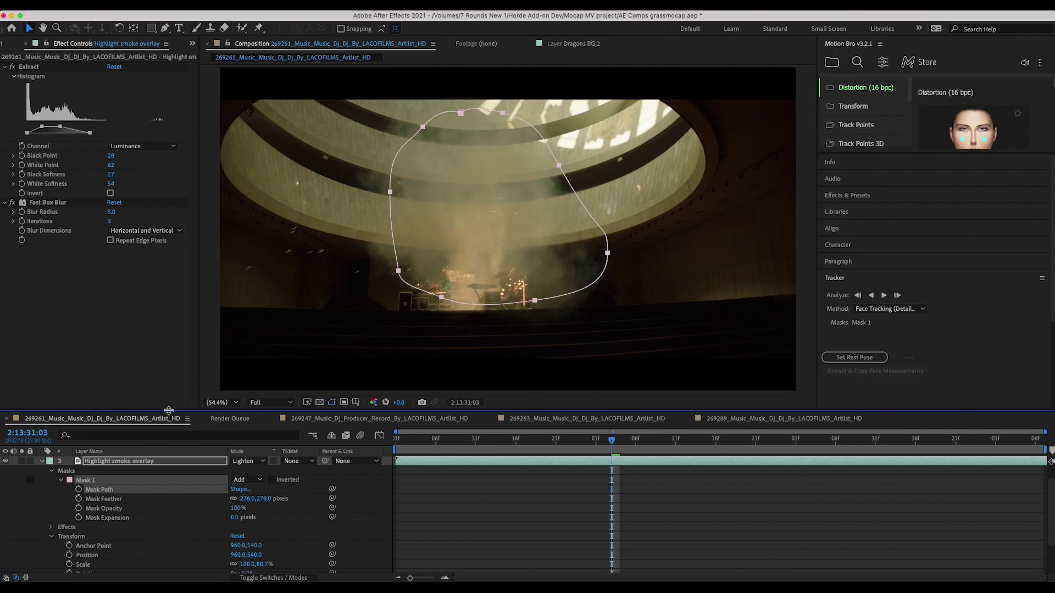
pyautogui.scroll(-4, 161, 539)
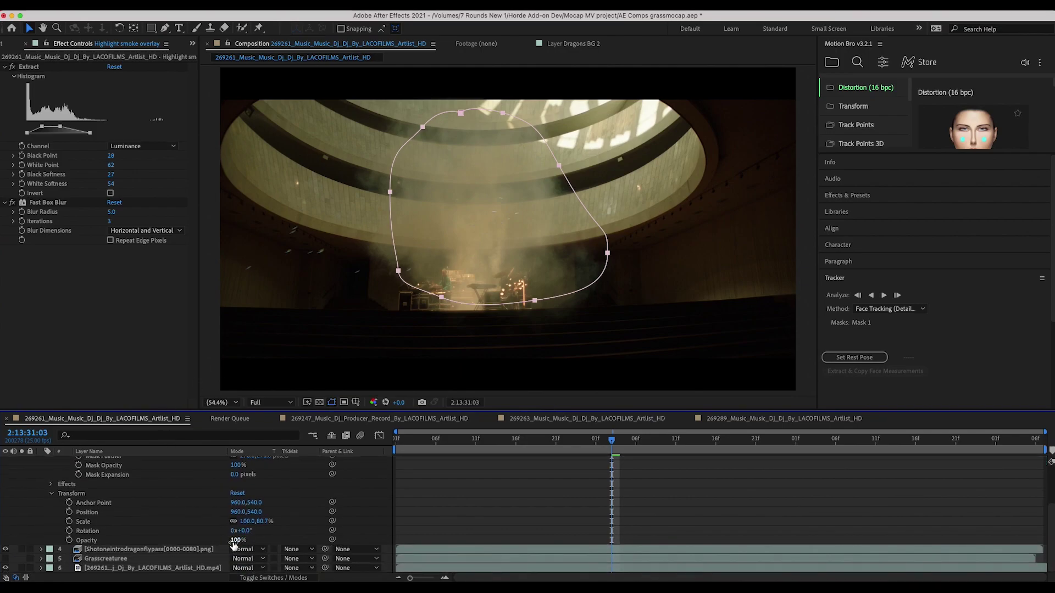
pyautogui.click(235, 540)
pyautogui.moveTo(235, 540); pyautogui.dragTo(306, 544)
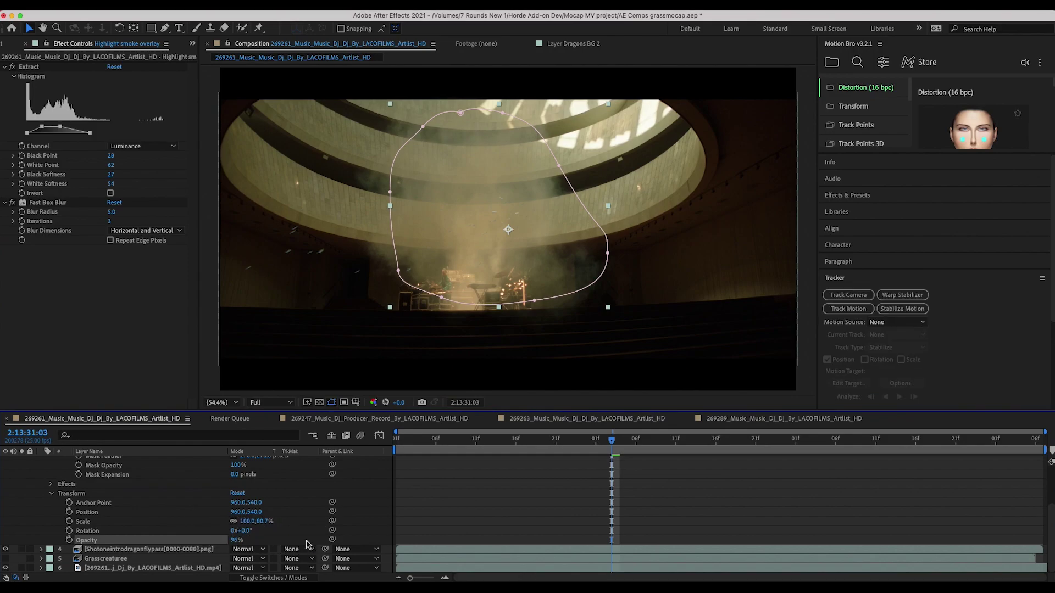
pyautogui.click(236, 540)
pyautogui.write('70')
pyautogui.press('Return')
pyautogui.press('Return')
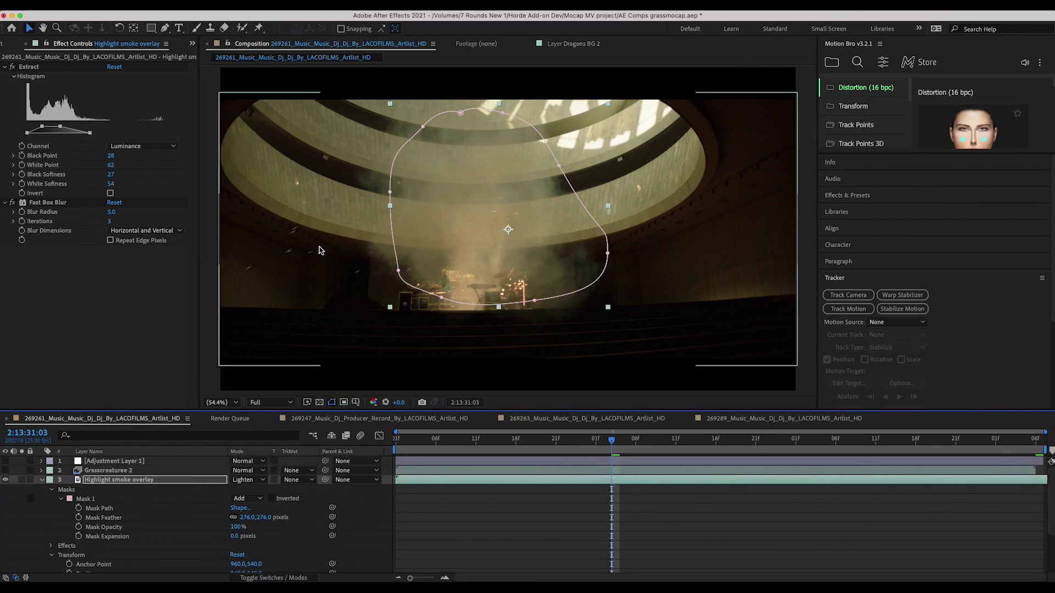
# Preview the finished composite, then pick crows as the bird type in Blender's Spyderfy swarm
pyautogui.press('space')
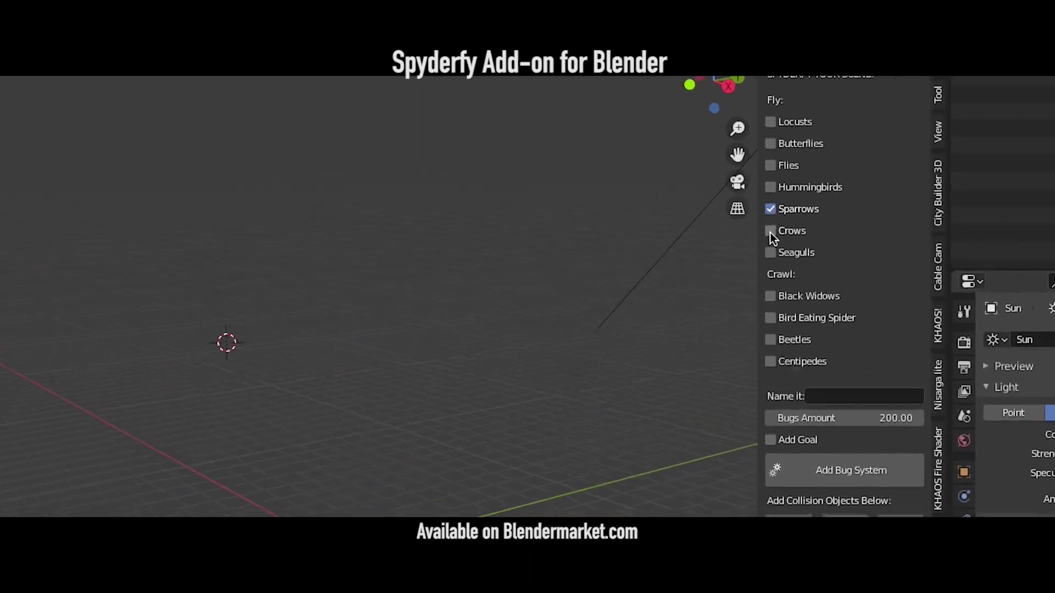
pyautogui.click(764, 199)
pyautogui.click(764, 216)
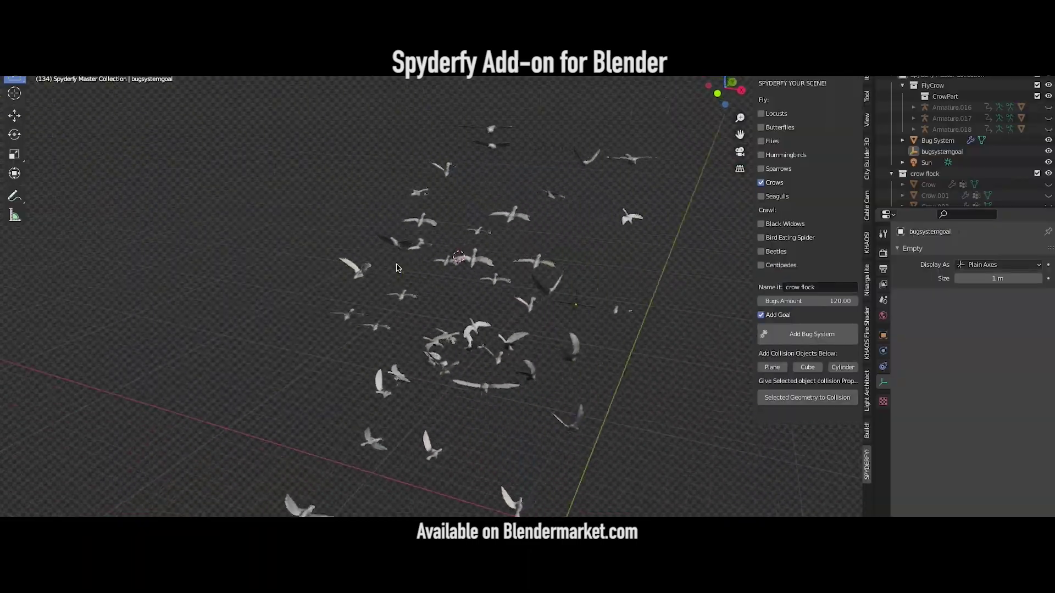